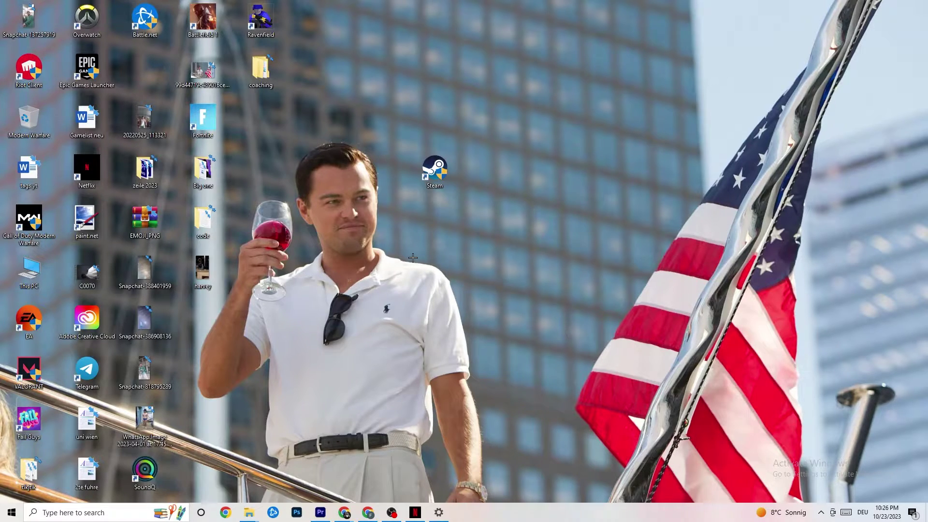
Step: Open the Steam shortcut's Properties and show its Compatibility tab
left_click(433, 171)
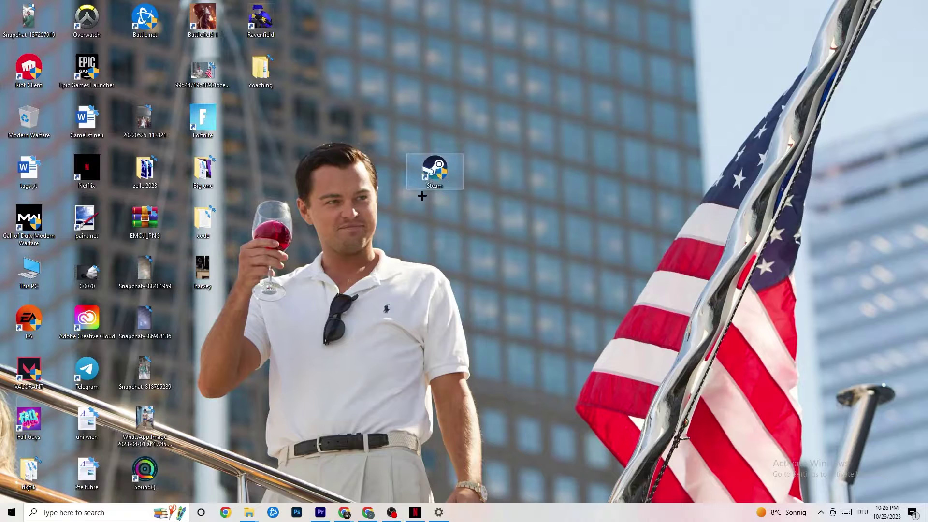
right_click(434, 171)
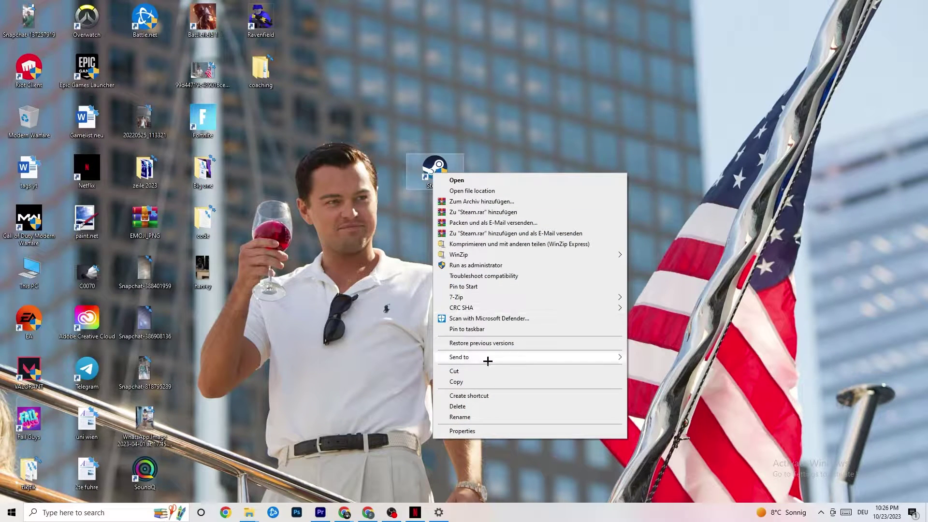
left_click(484, 432)
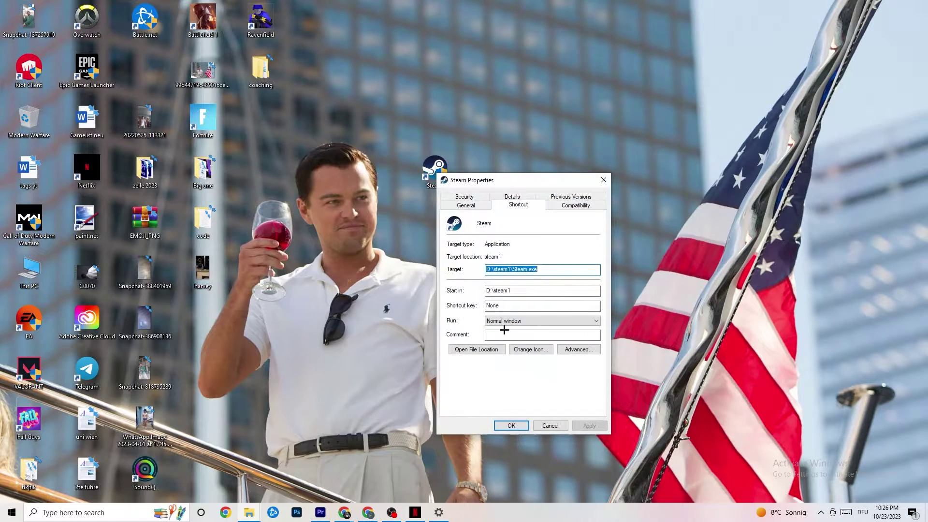
left_click_drag(503, 181, 457, 109)
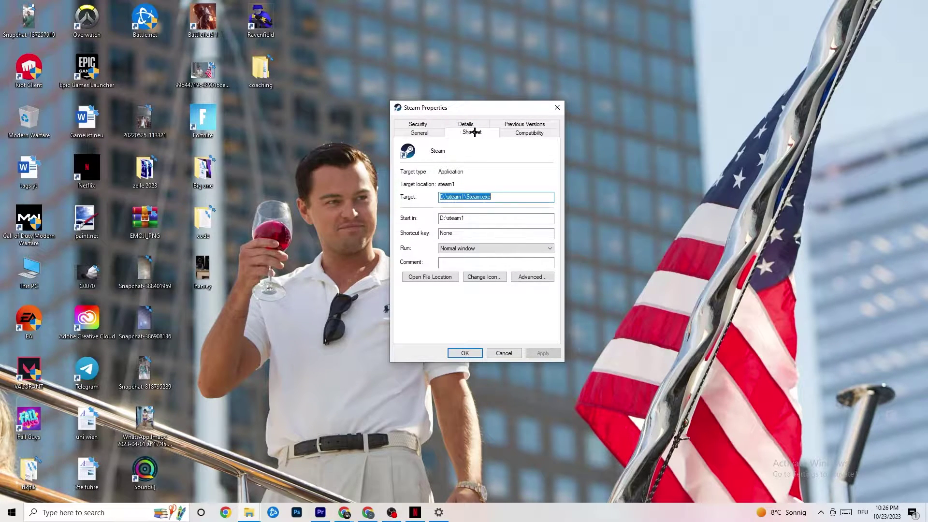
left_click(504, 131)
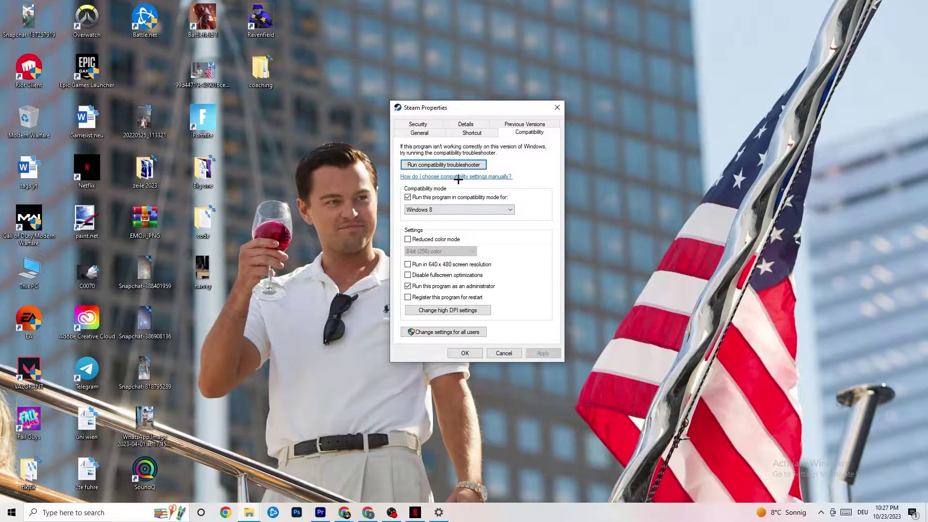
Step: Turn on compatibility mode for Steam with Windows 8 selected and confirm with OK
left_click(409, 197)
left_click(435, 208)
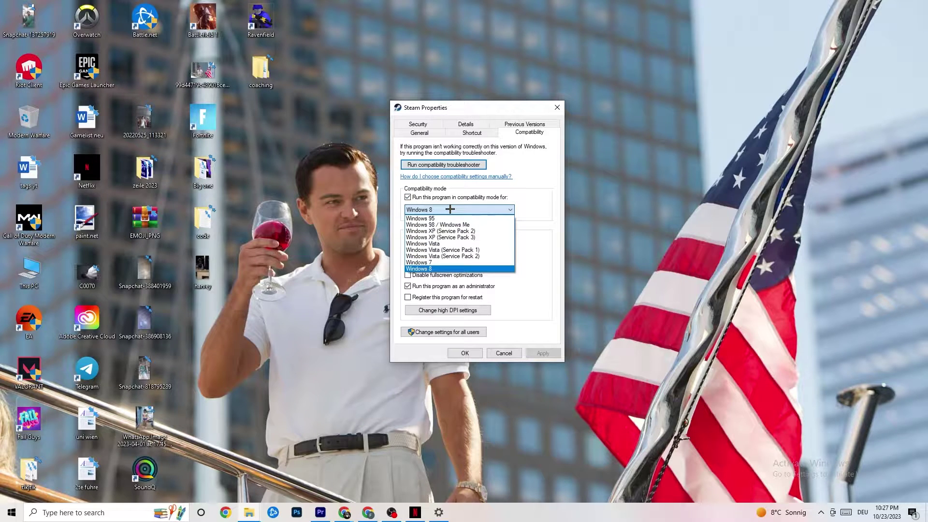
left_click(441, 270)
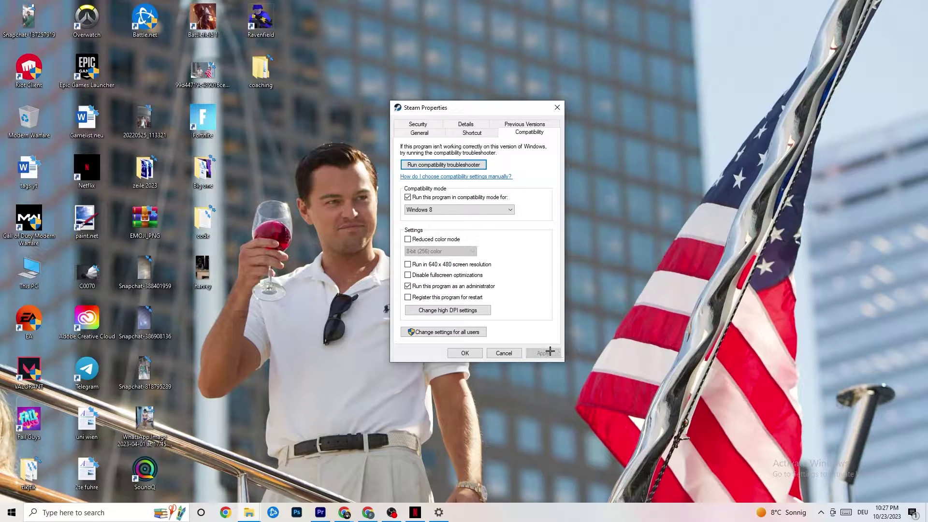
left_click(466, 354)
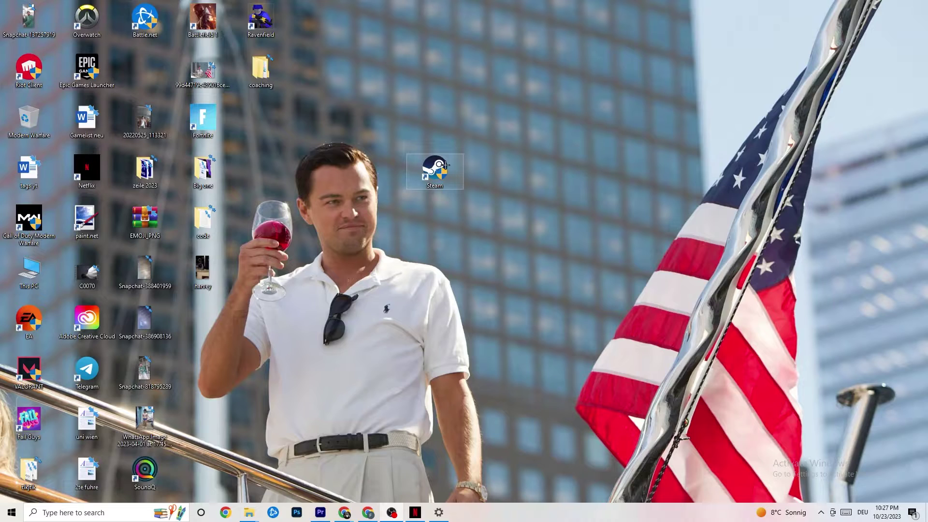
left_click(2, 520)
Step: Launch Task Manager from the taskbar's context menu
left_click(327, 465)
right_click(442, 168)
left_click(374, 229)
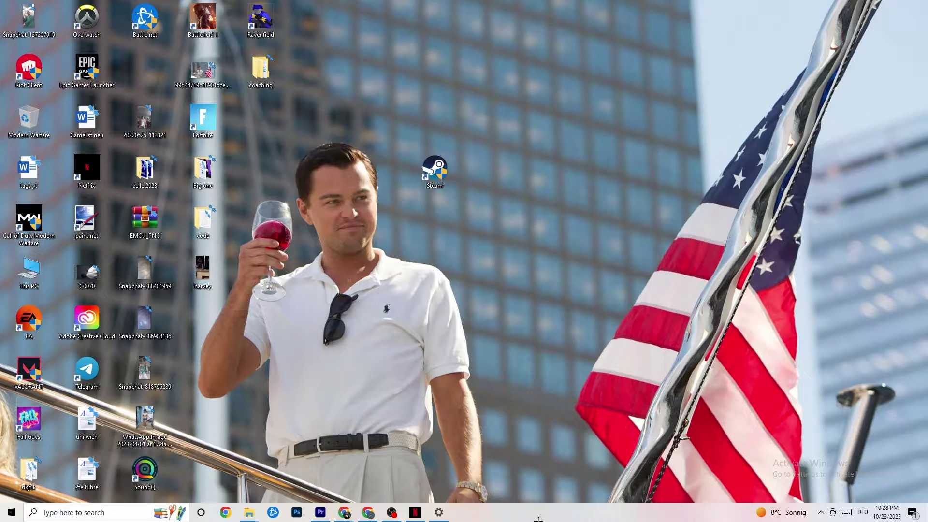
right_click(515, 516)
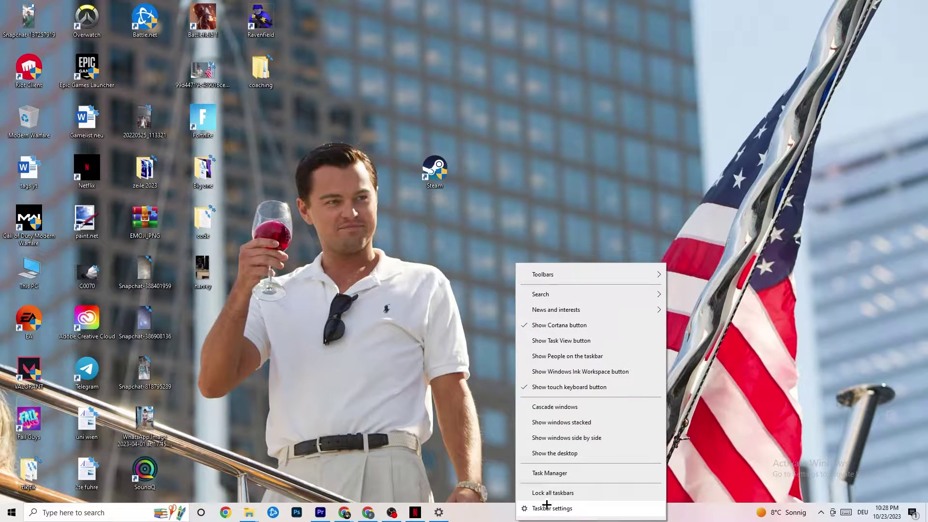
left_click(558, 473)
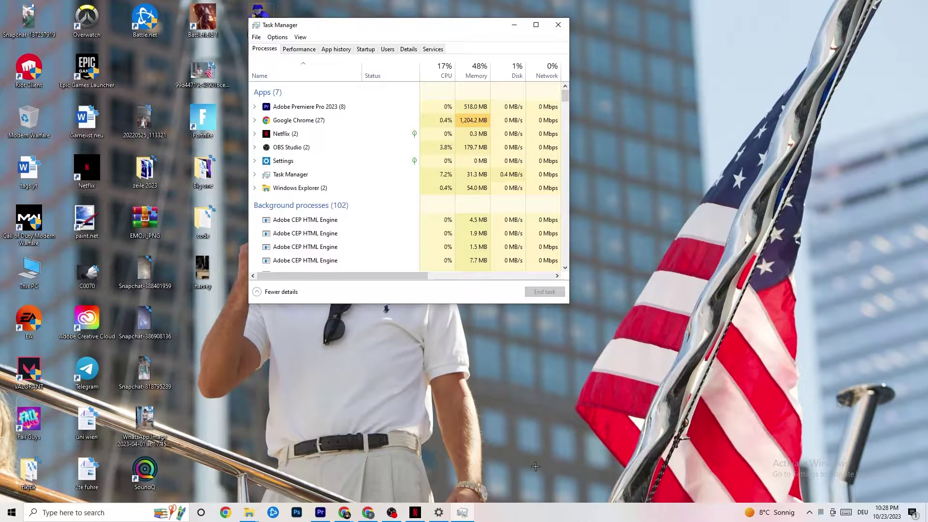
Step: Maximize Task Manager so all process columns, including GPU and power usage, are visible
left_click(536, 25)
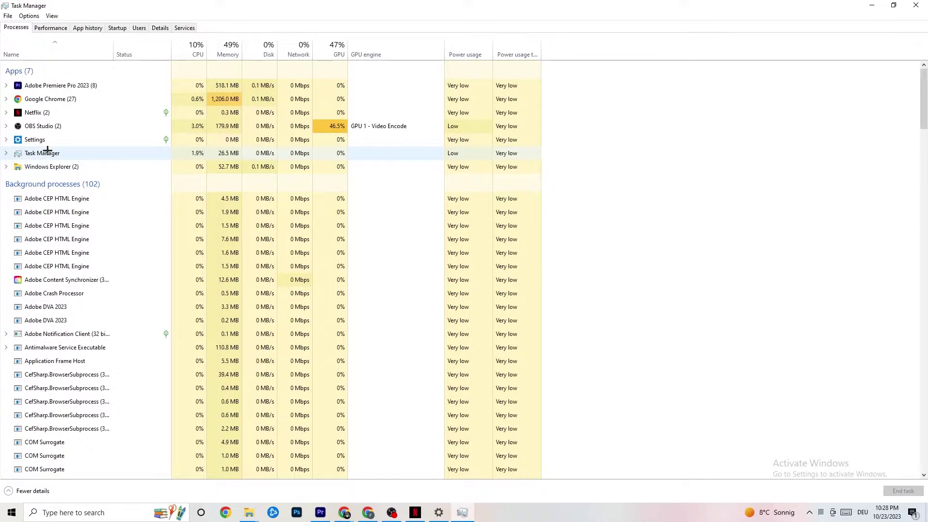
right_click(67, 100)
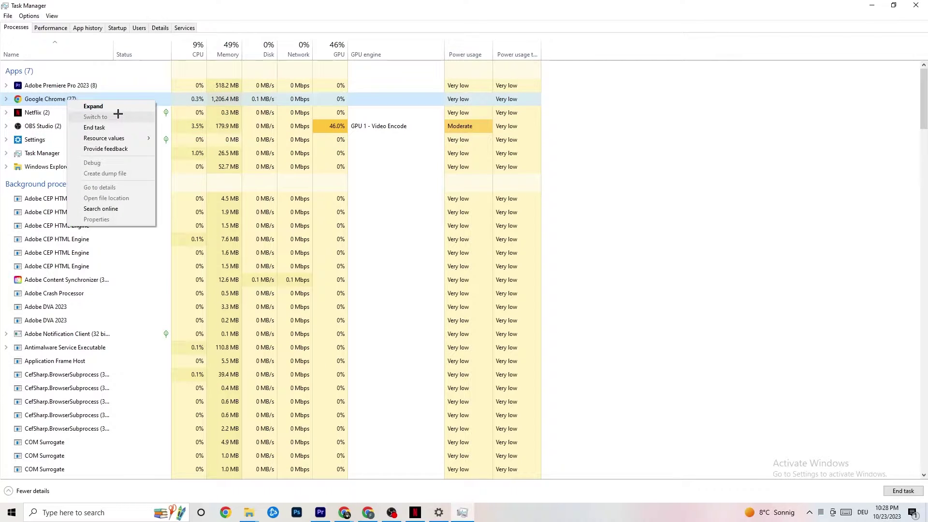
left_click(581, 129)
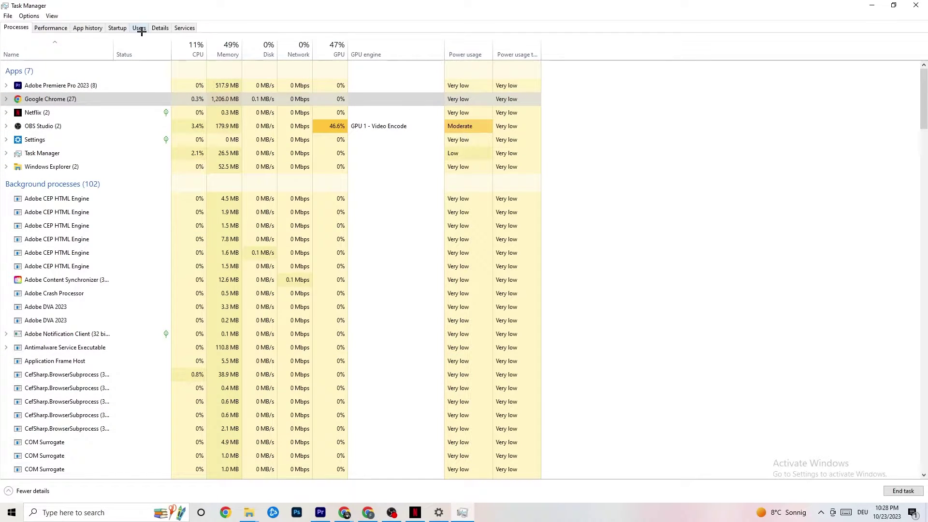
left_click(162, 27)
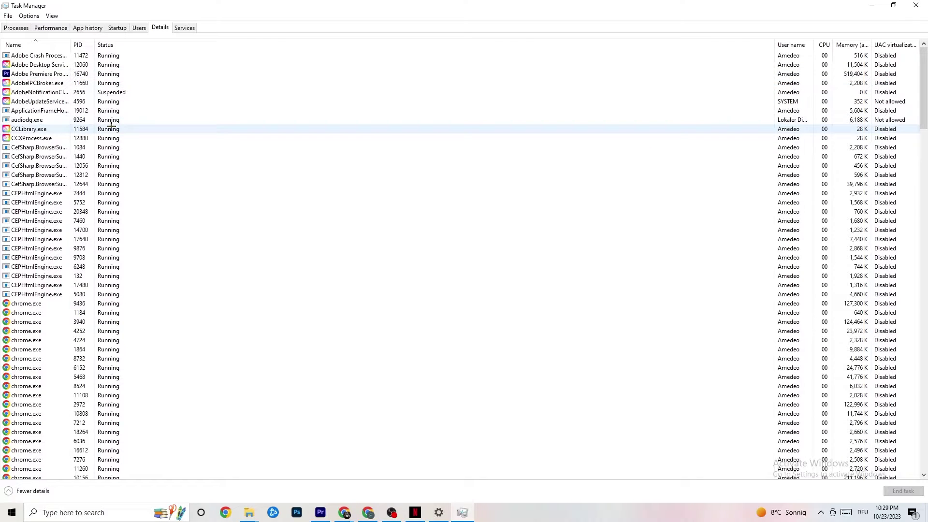
right_click(51, 75)
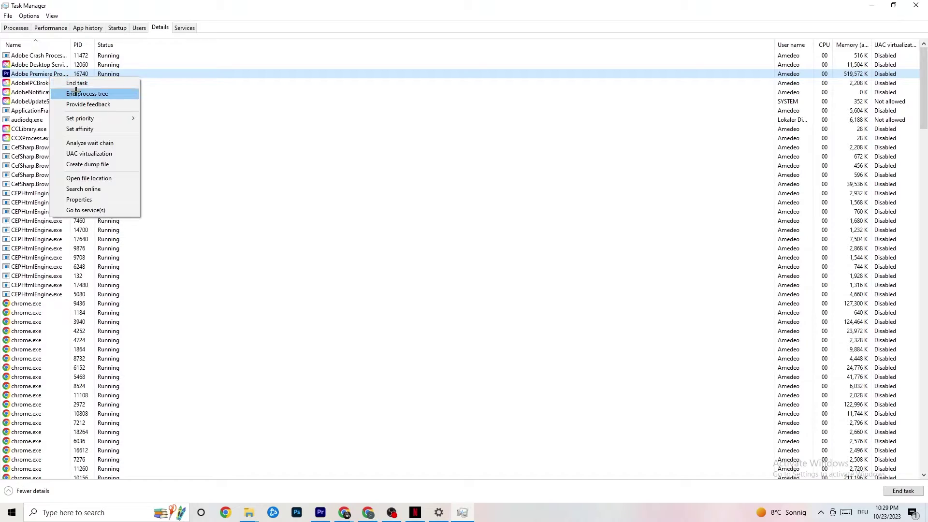
mouse_move(90, 123)
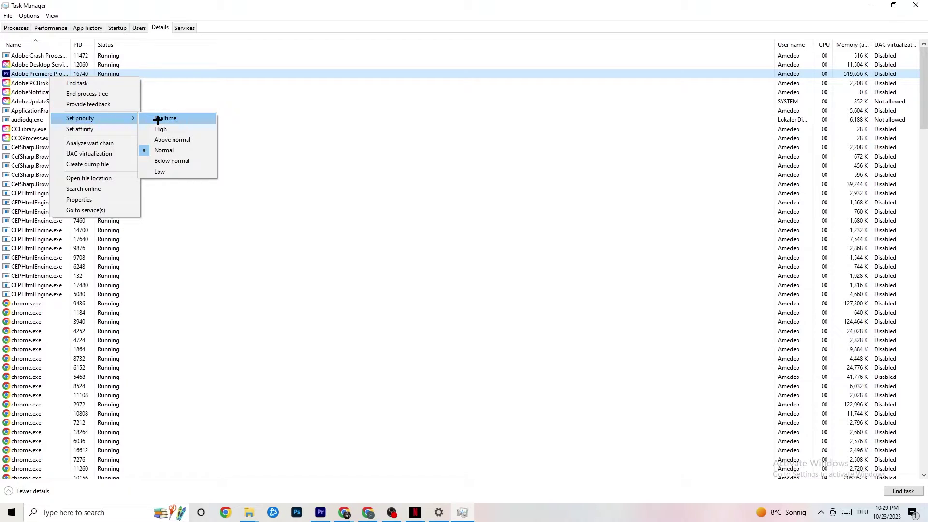
left_click(128, 116)
left_click(128, 115)
left_click(251, 102)
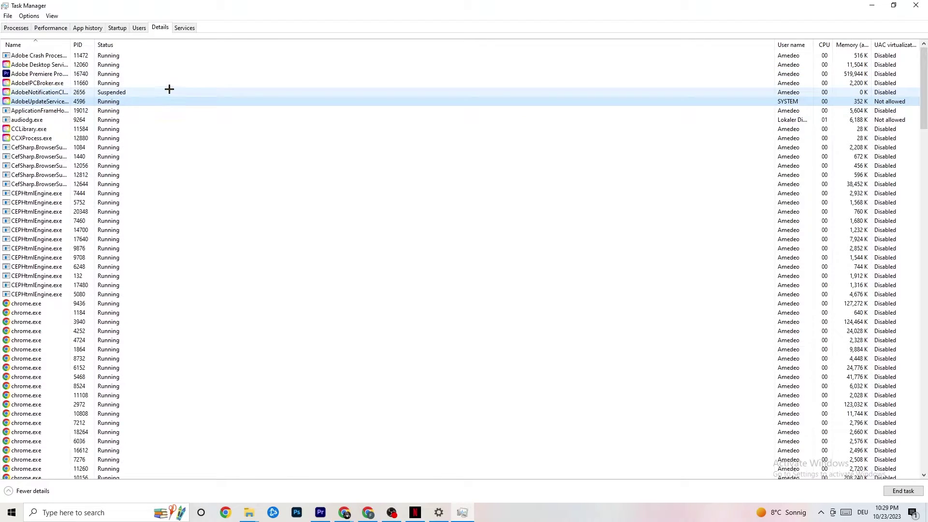
Step: Review the Startup list, leaving Razer Synapse enabled, then close Task Manager
left_click(117, 27)
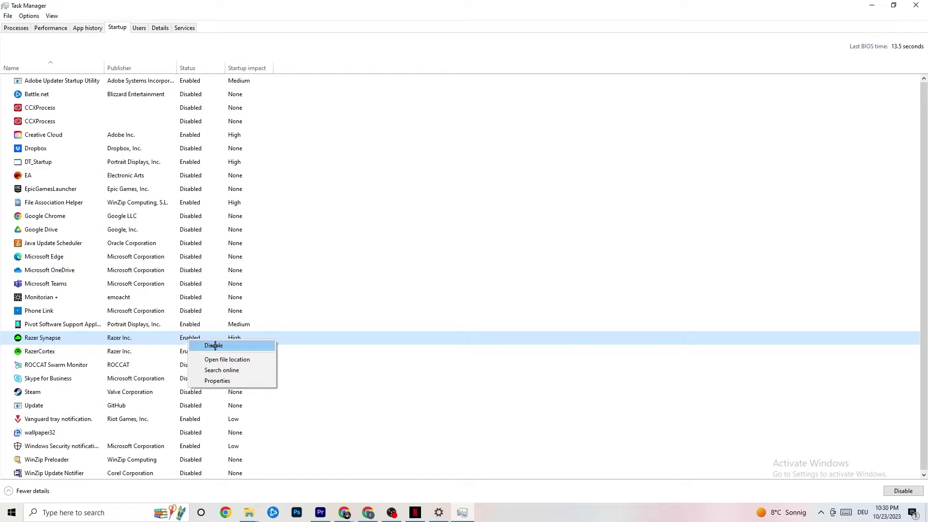
left_click(479, 48)
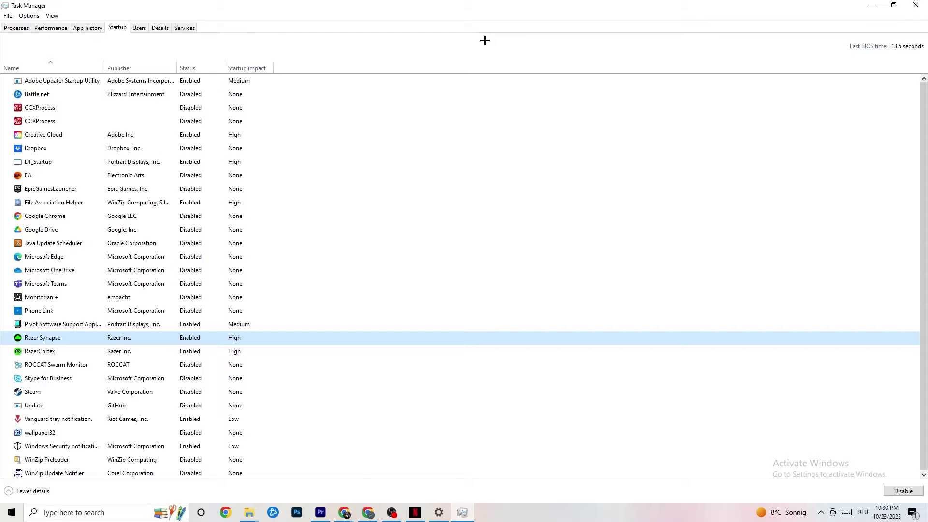
left_click(916, 4)
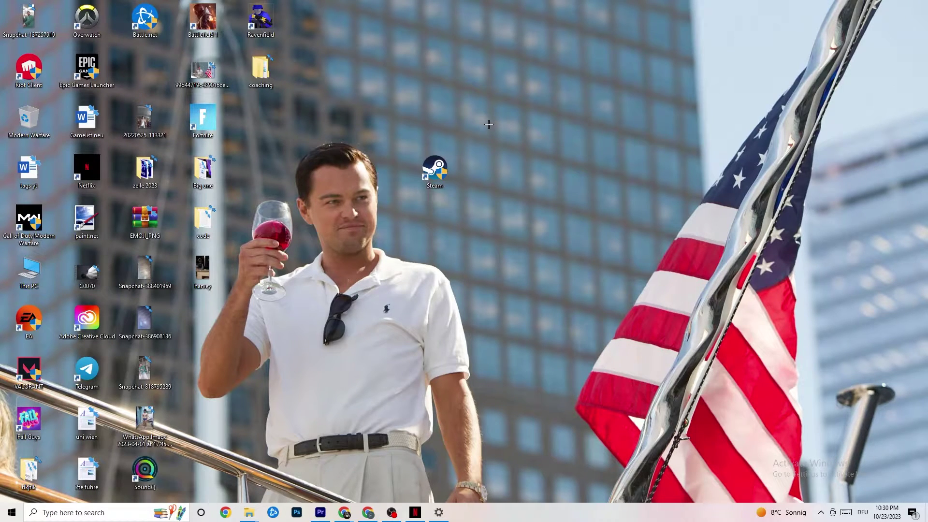
Step: Open Settings from the Start menu and go to System's Display page
left_click(8, 514)
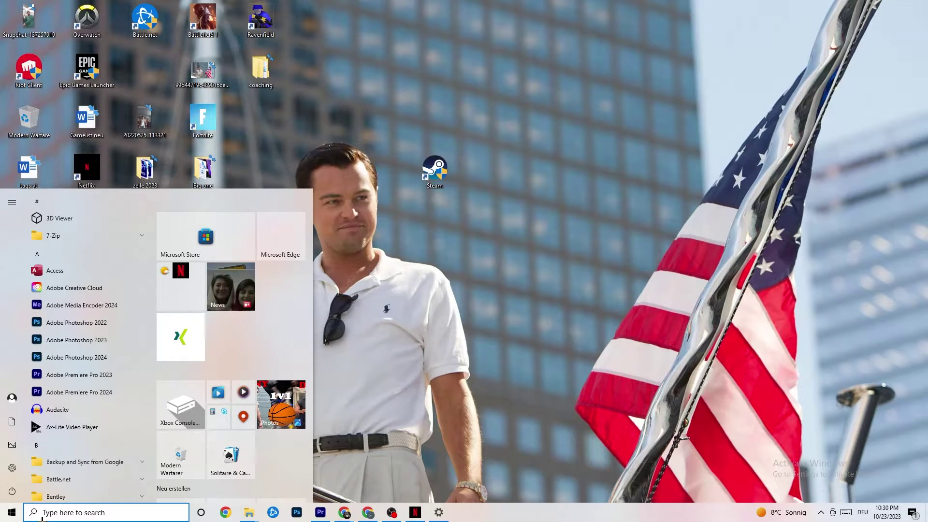
left_click(12, 468)
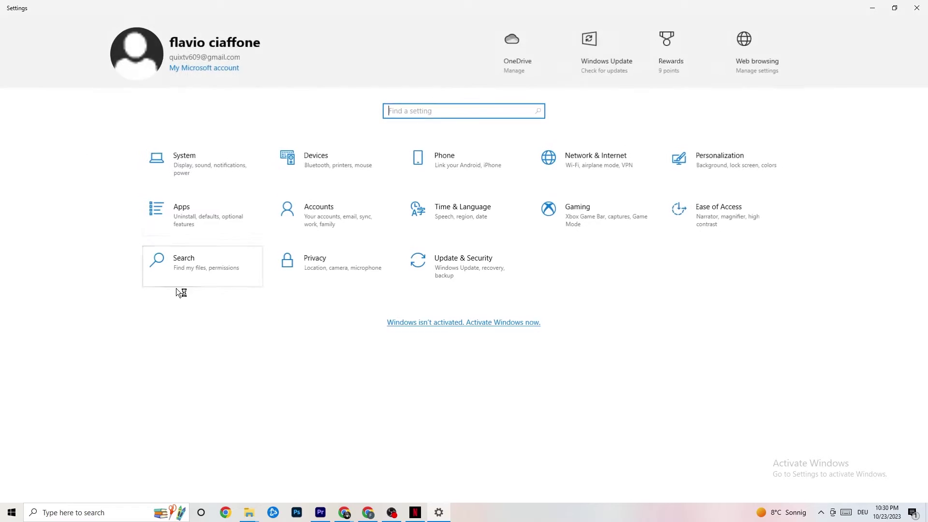
left_click(201, 165)
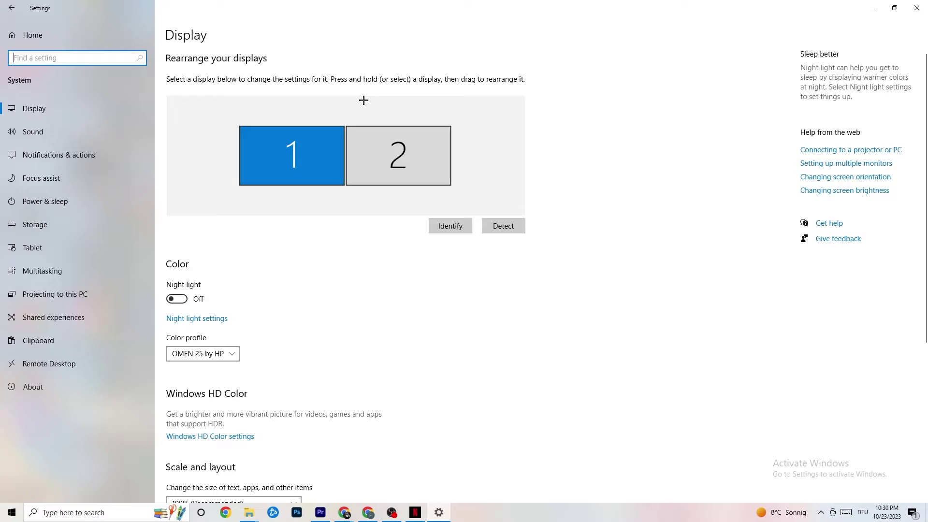
Step: Keep Scale and layout at 100%, then go to the Power & sleep page
scroll(451, 109, "down", 5)
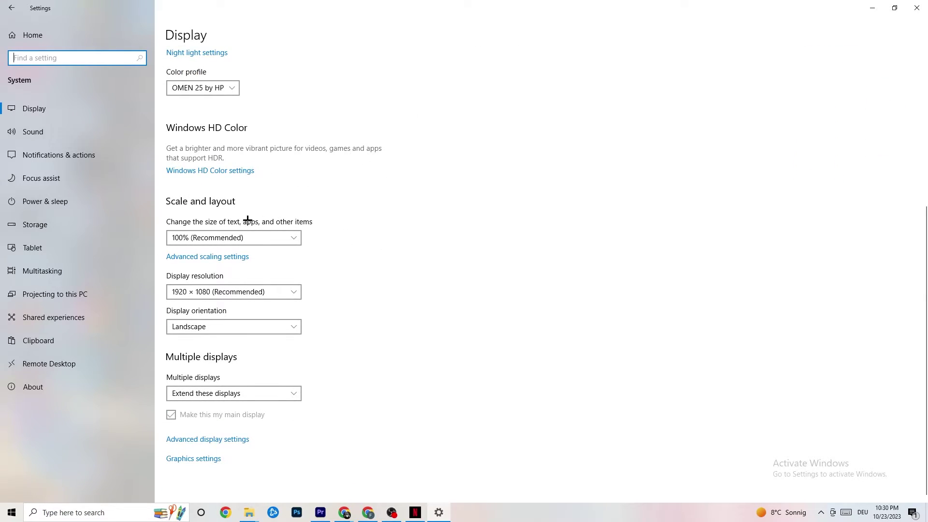
left_click(282, 237)
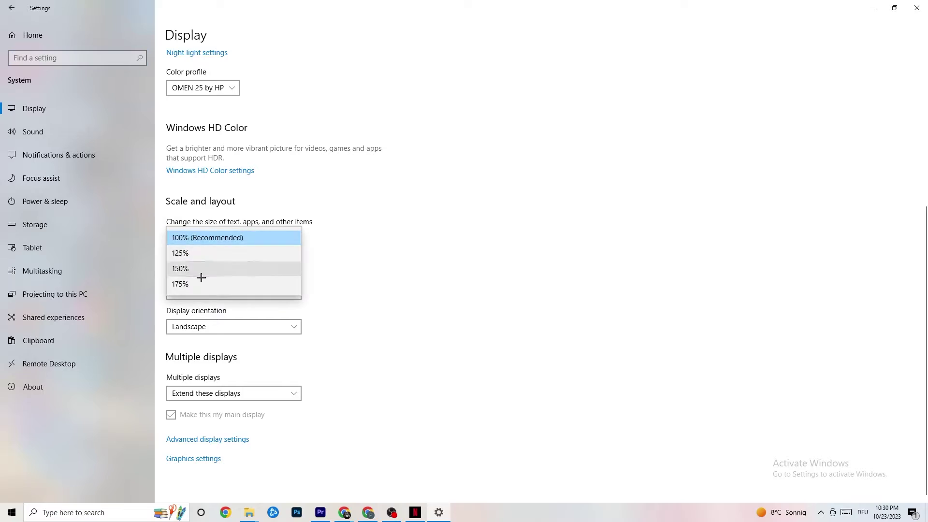
left_click(360, 187)
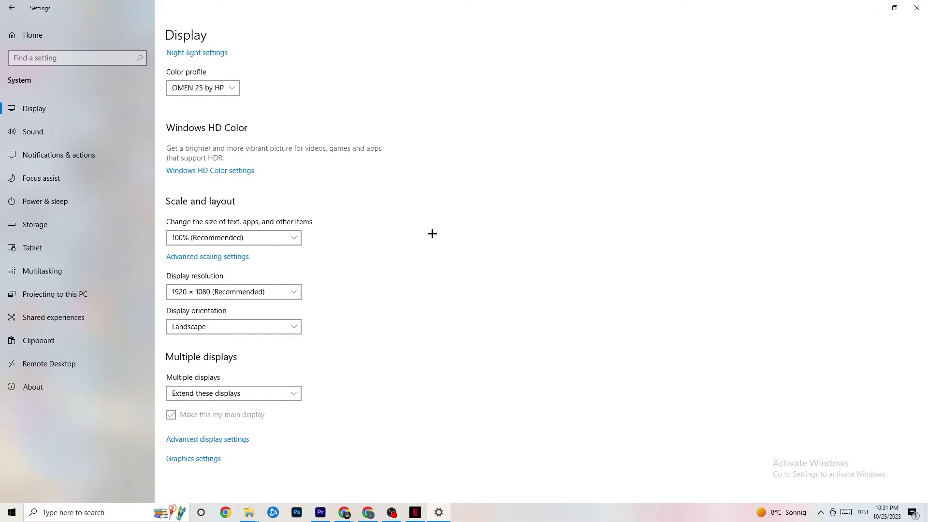
left_click(41, 201)
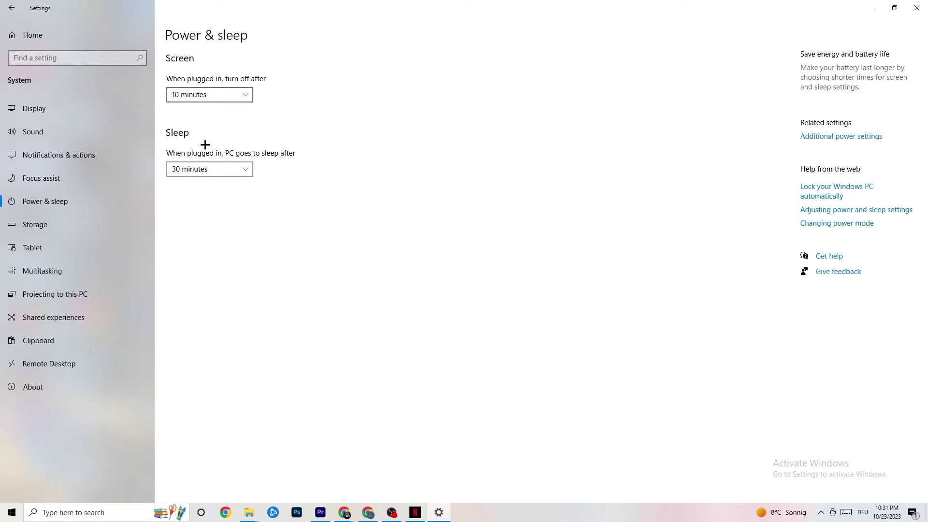
Step: Review the power plans in Power Options, leaving Balanced active, then open Storage
left_click(857, 136)
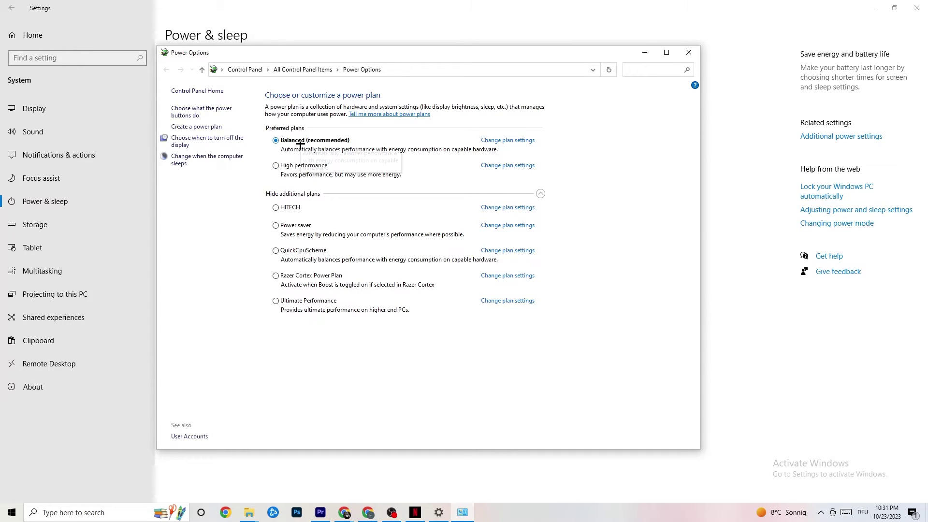
left_click(684, 49)
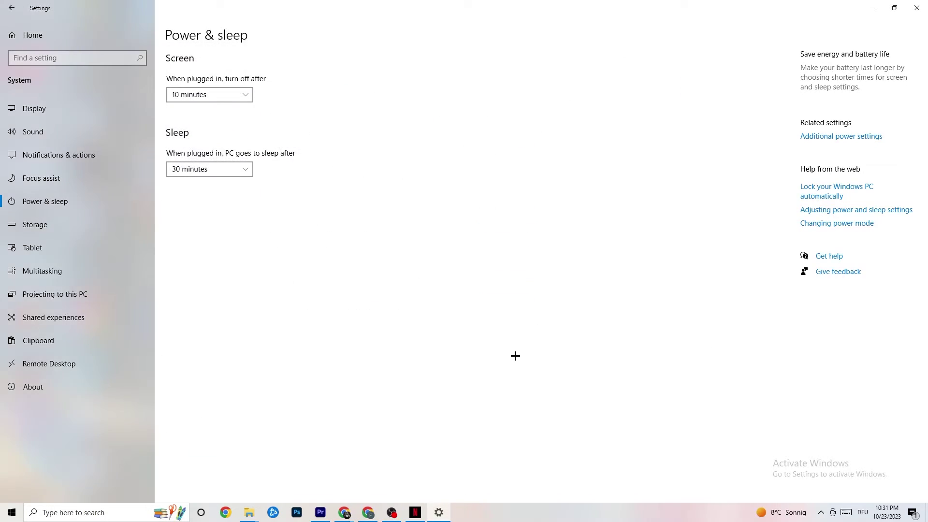
left_click(70, 226)
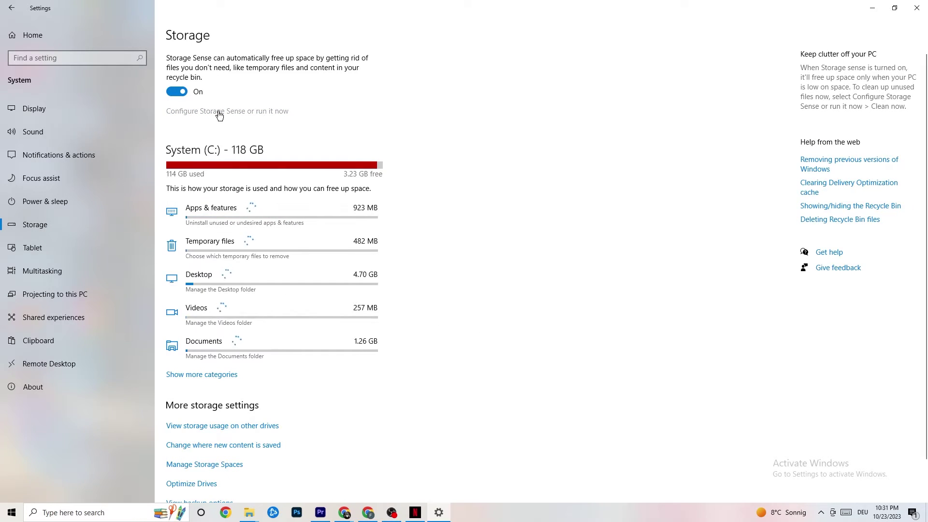
Step: Check Storage Sense: weekly runs, 14-day recycle bin, 60-day Downloads, unchanged, then return home
left_click(213, 114)
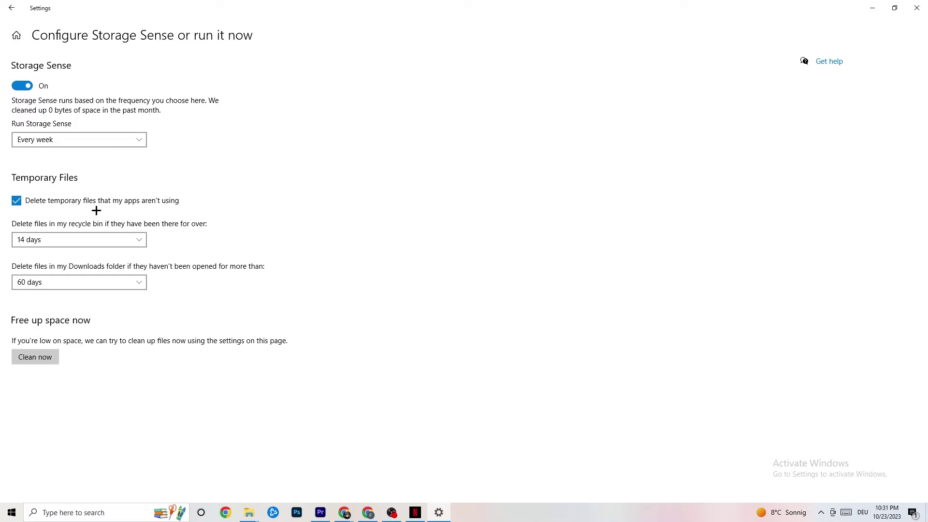
left_click(107, 144)
left_click(85, 143)
left_click(85, 145)
left_click(315, 151)
left_click(121, 240)
left_click(181, 218)
left_click(97, 288)
left_click(391, 237)
left_click(9, 4)
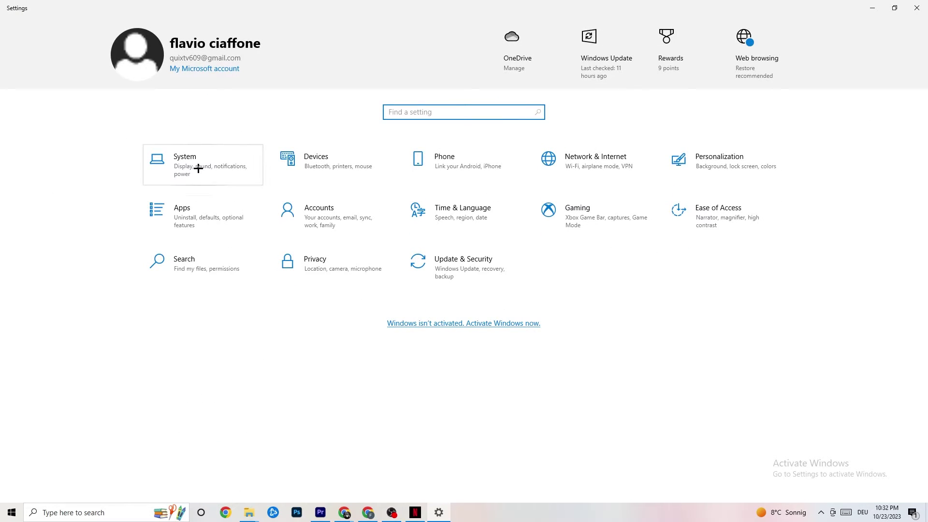